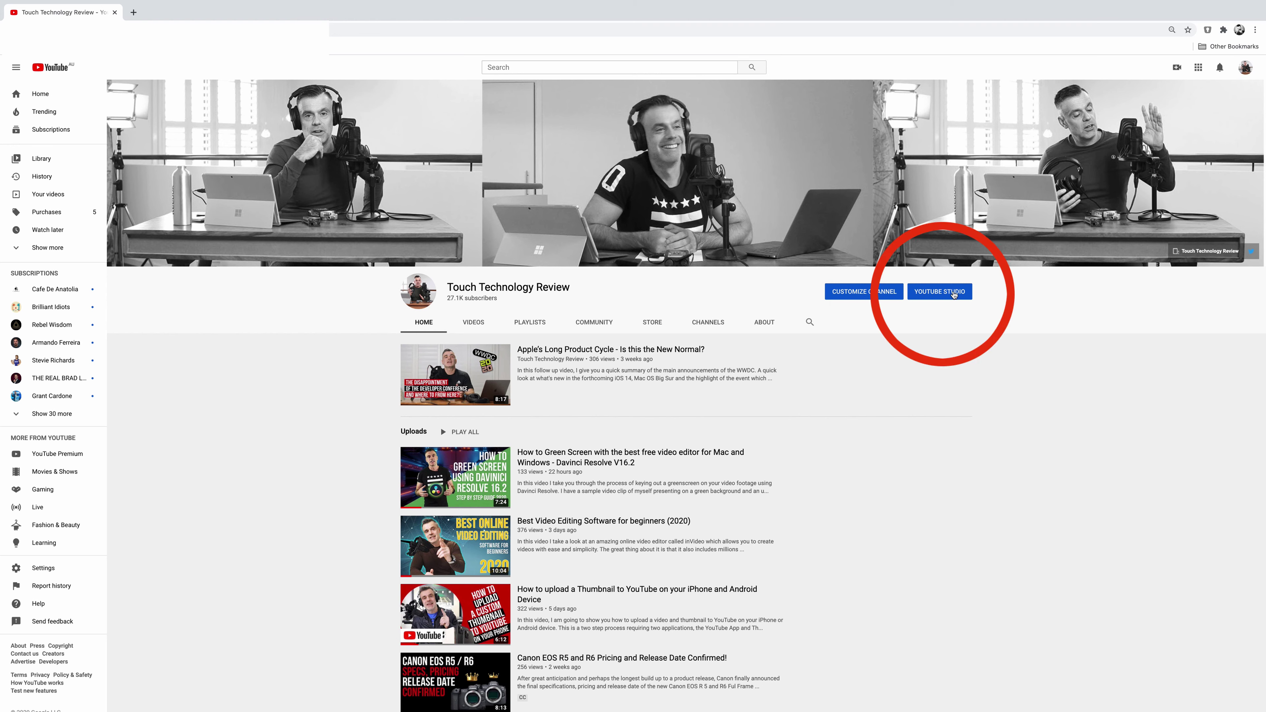
Open YouTube Studio and show the channel's list of uploaded videos.
{"action": "left_click", "coordinate": [953, 293]}
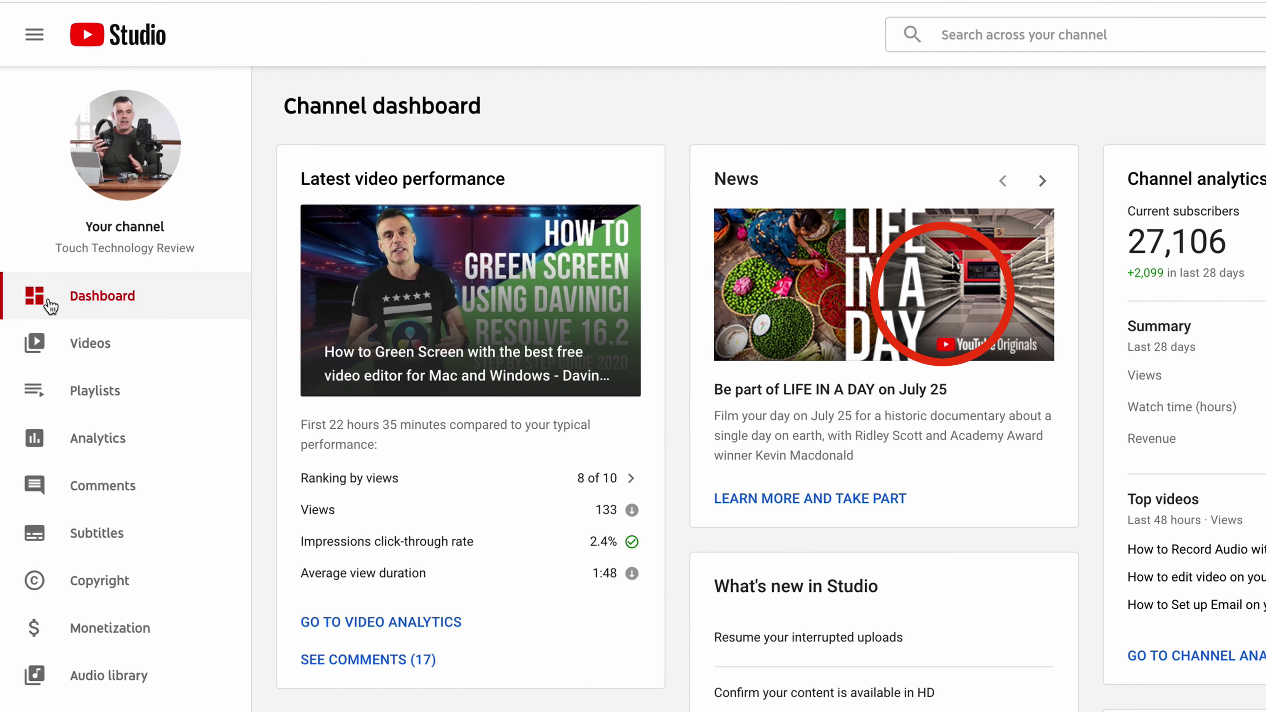
{"action": "left_click", "coordinate": [102, 349]}
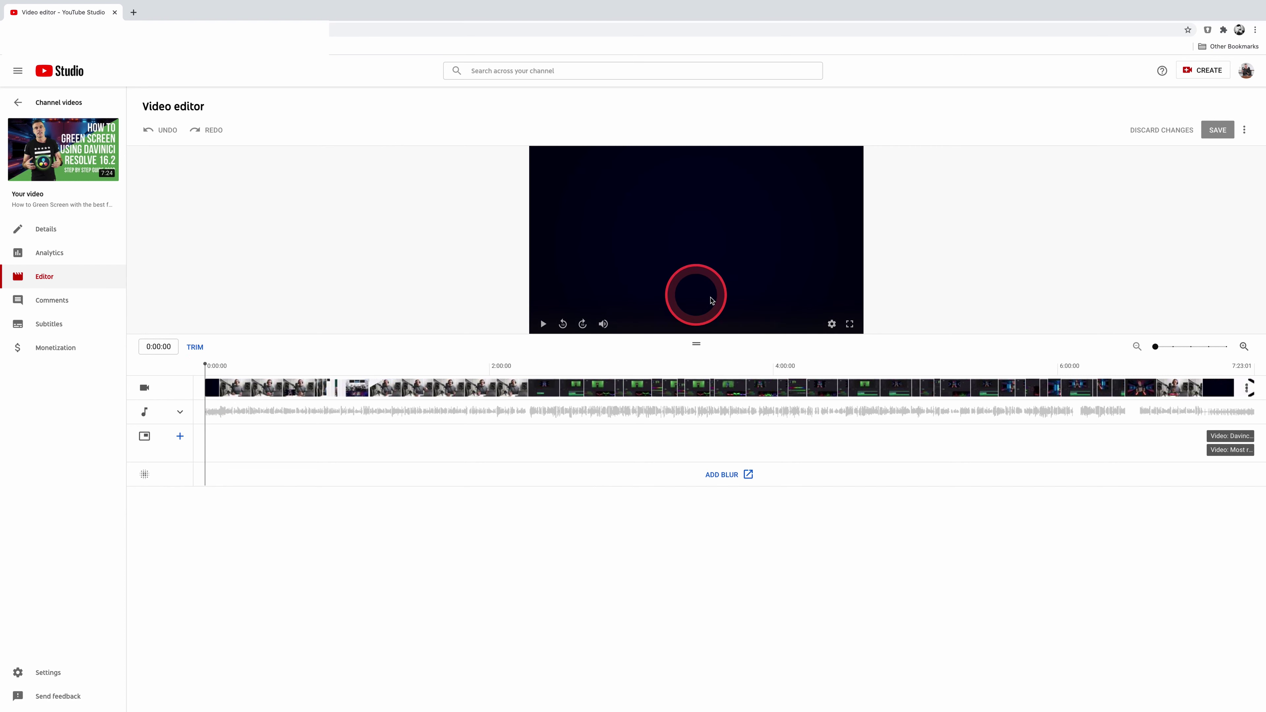
Play the green screen video in the preview and scrub the playhead toward its end.
{"action": "left_click", "coordinate": [543, 323]}
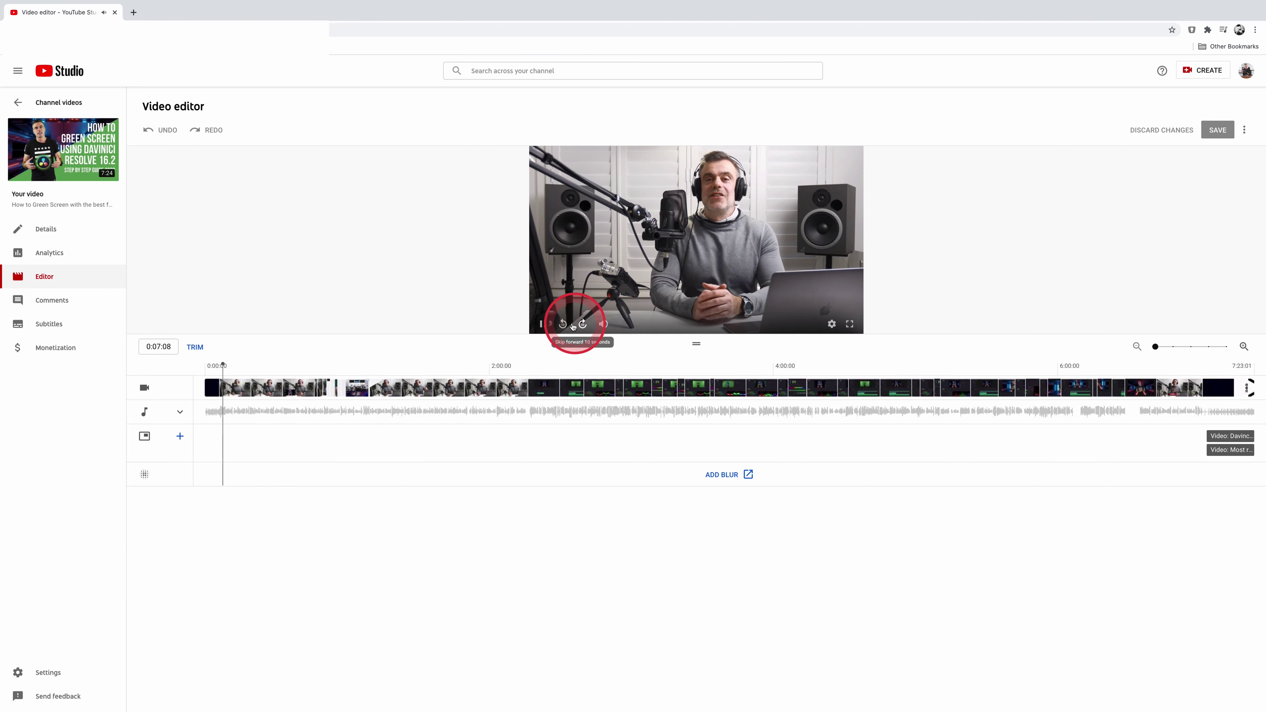
{"action": "left_click_drag", "start_coordinate": [222, 364], "coordinate": [1249, 393]}
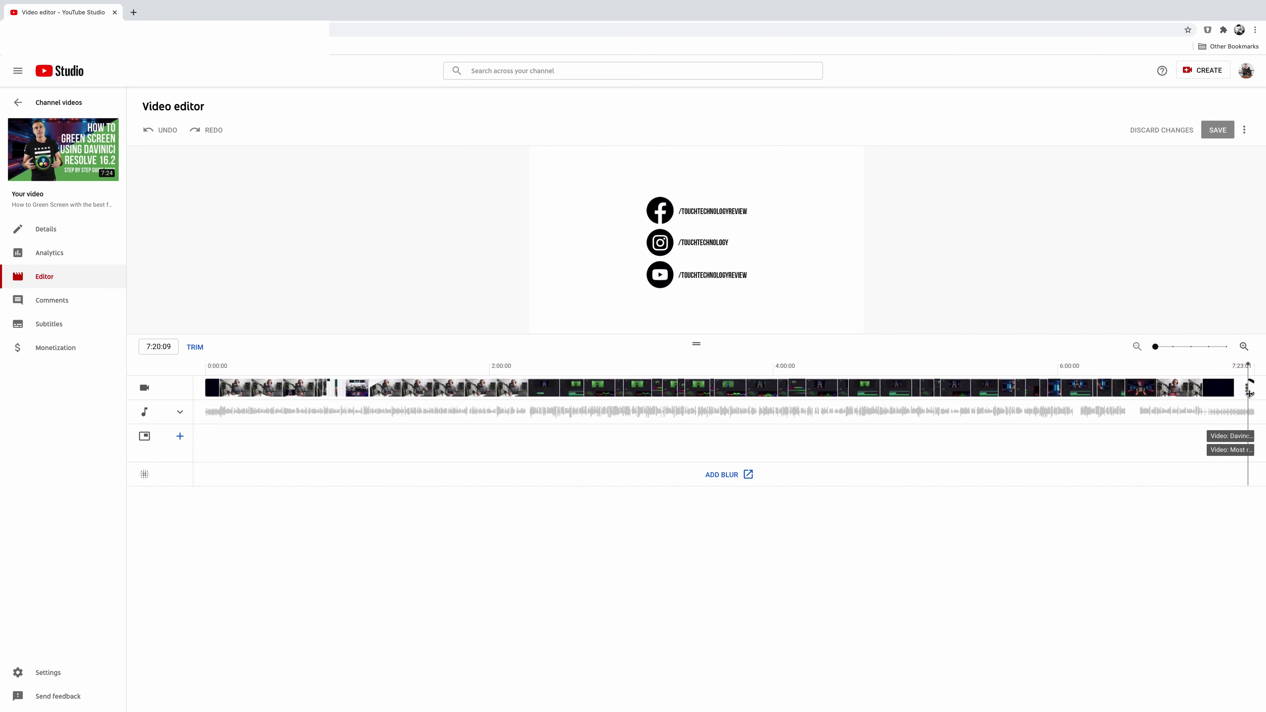
Start a trim that cuts the final seconds from about 7:20.
{"action": "left_click", "coordinate": [196, 347]}
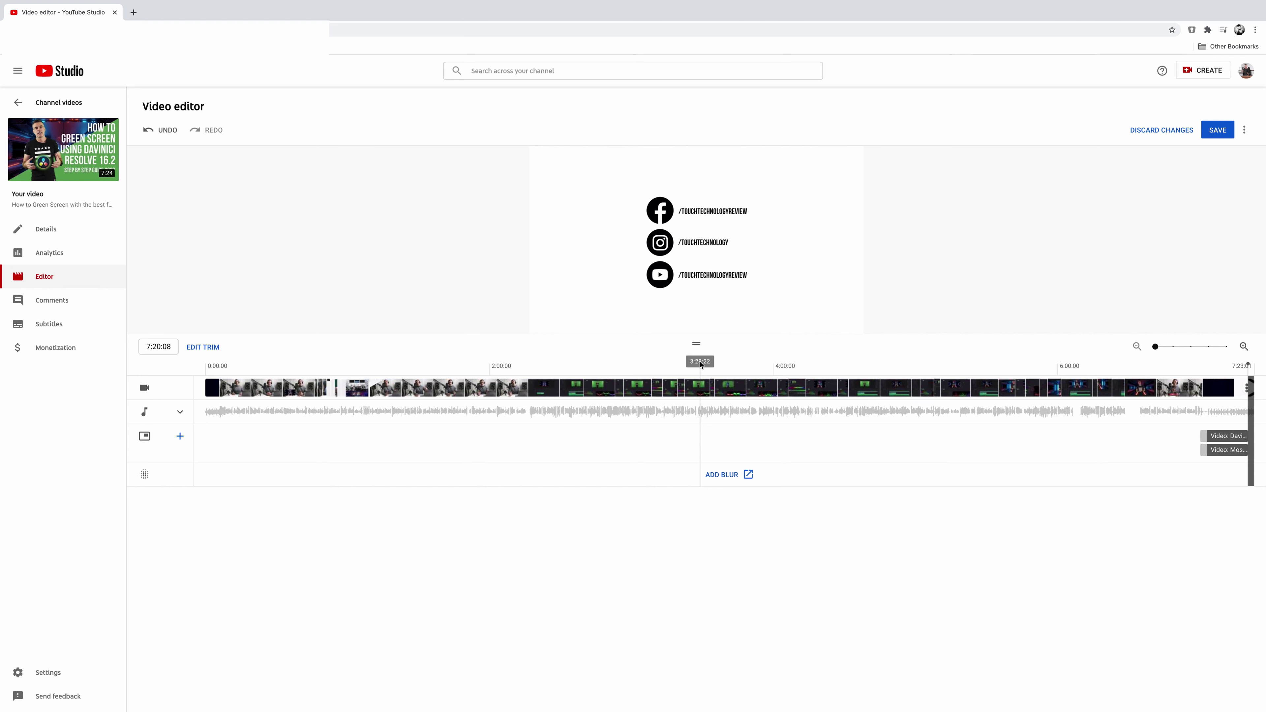
Split at about 1:21, extend the cut section to 1:54, and preview it.
{"action": "left_click", "coordinate": [372, 366]}
{"action": "left_click_drag", "start_coordinate": [372, 367], "coordinate": [433, 369]}
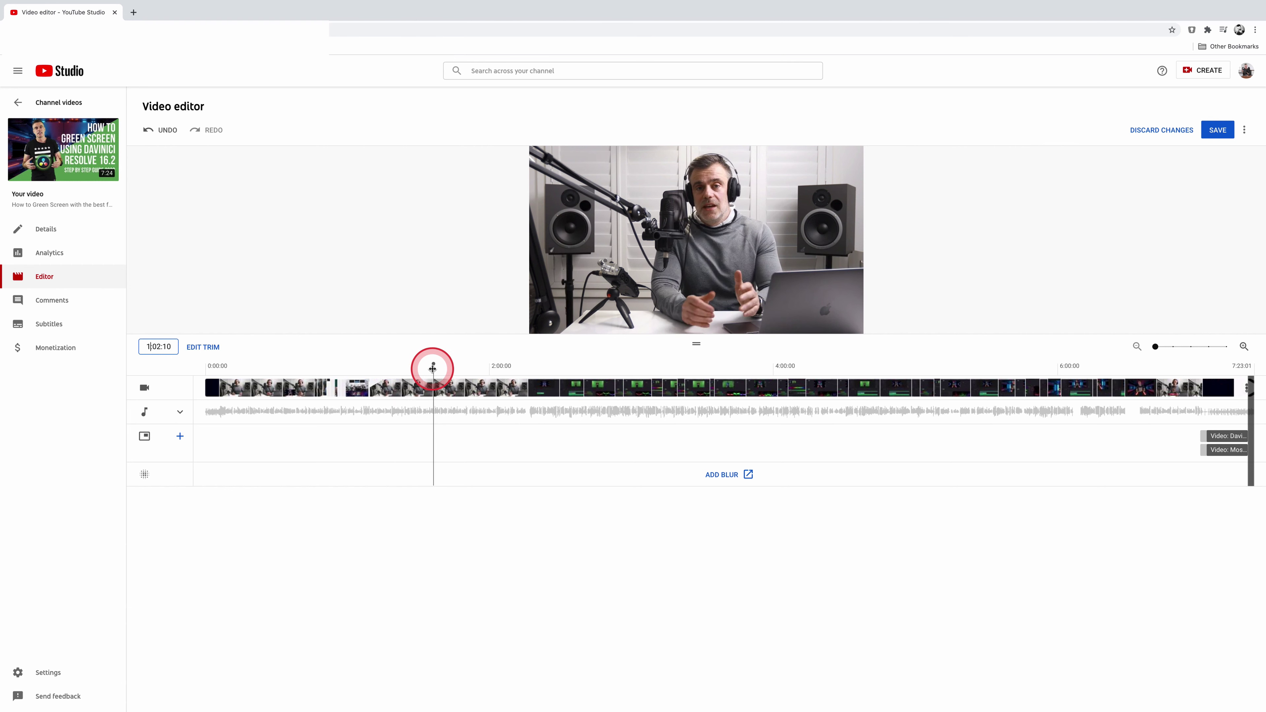
{"action": "left_click_drag", "start_coordinate": [432, 369], "coordinate": [432, 369]}
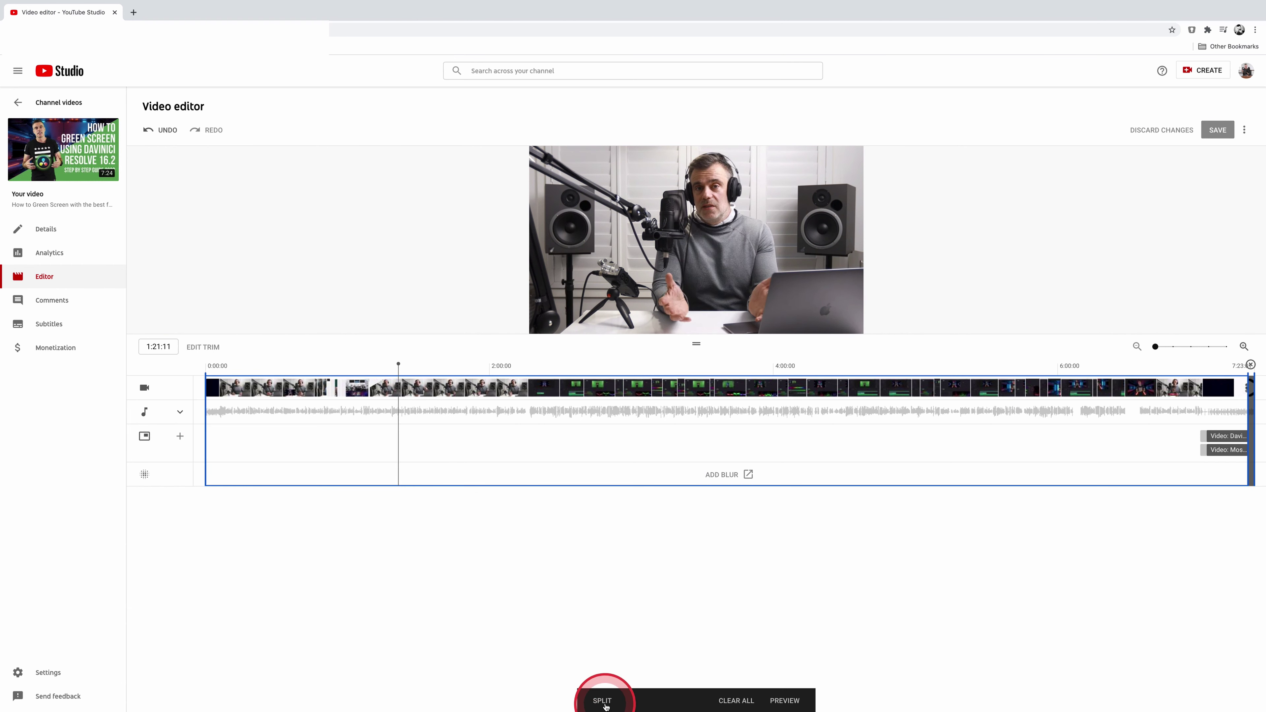
{"action": "left_click", "coordinate": [602, 700]}
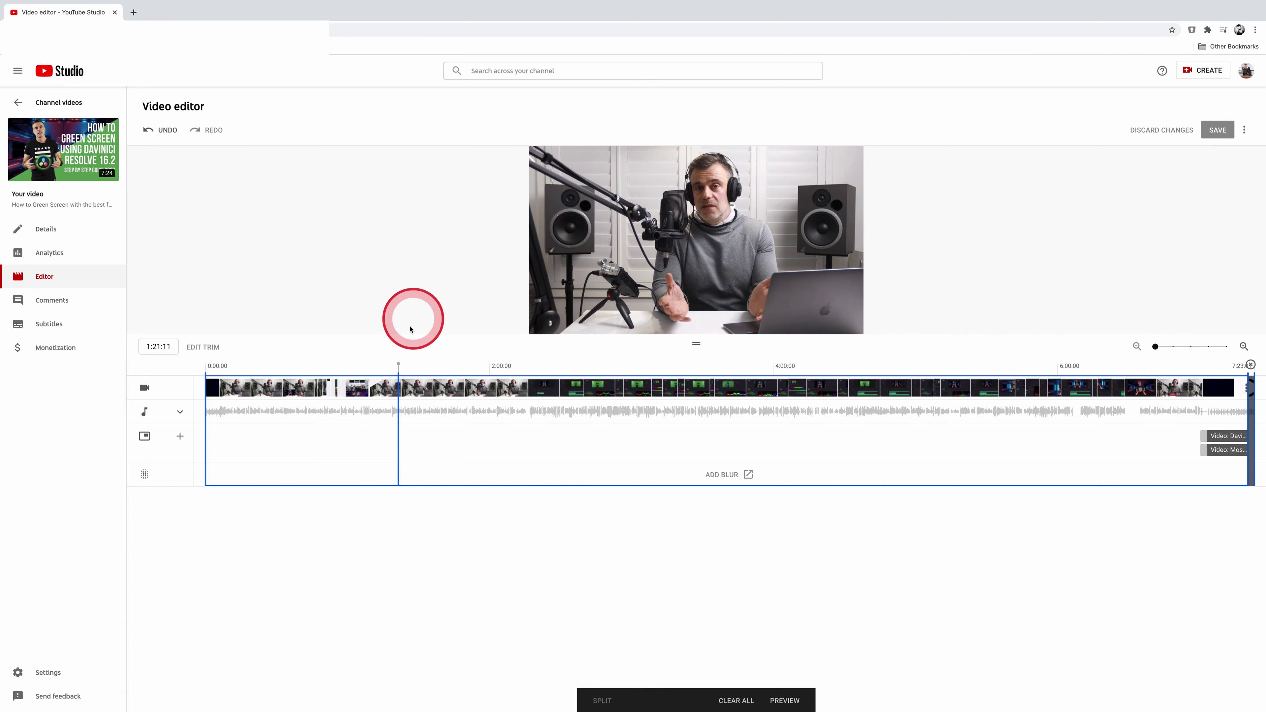
{"action": "left_click_drag", "start_coordinate": [398, 394], "coordinate": [478, 407]}
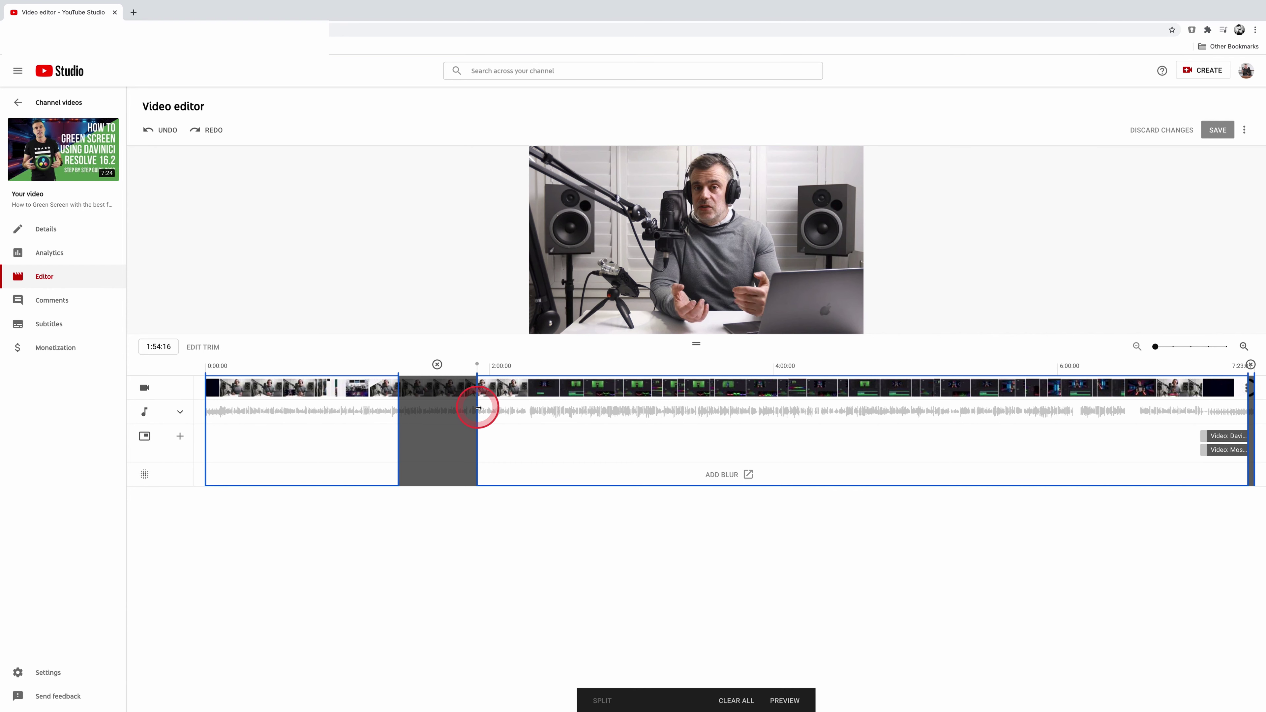
{"action": "left_click_drag", "start_coordinate": [478, 407], "coordinate": [475, 405]}
{"action": "left_click", "coordinate": [788, 700]}
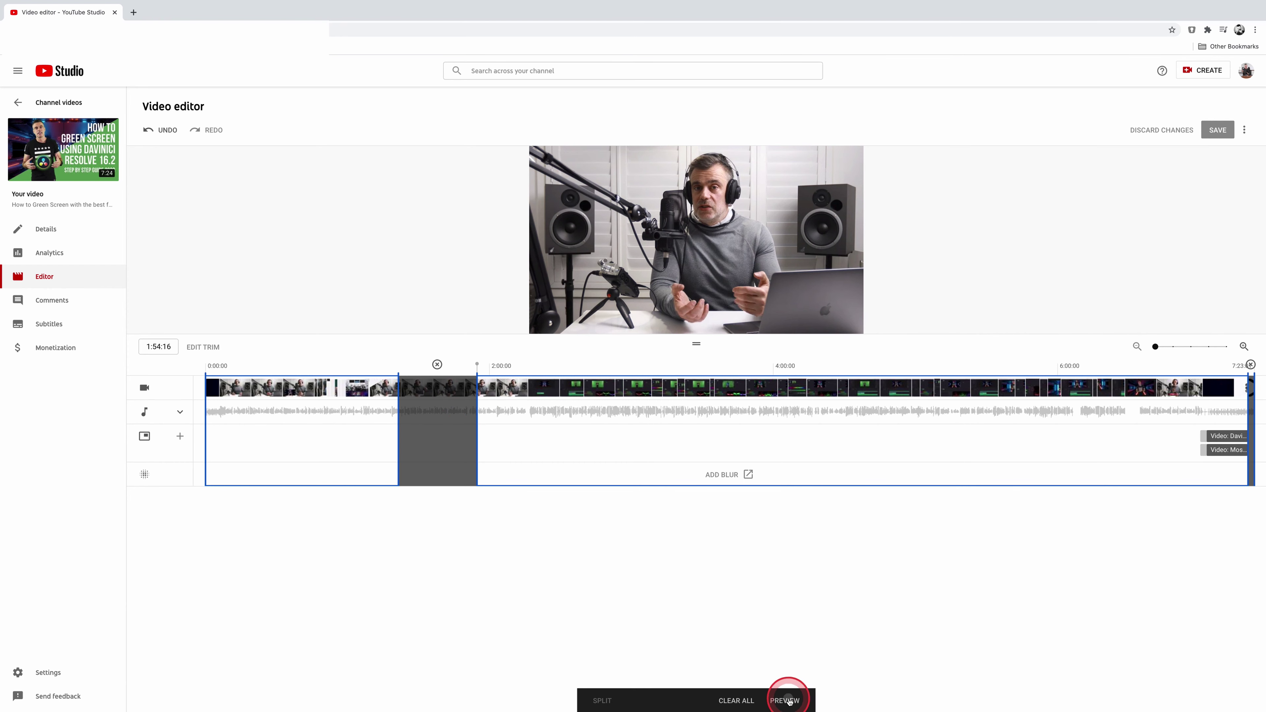
Play across the 1:21–1:54 cut to check it, then set the playhead near 3:39.
{"action": "left_click_drag", "start_coordinate": [388, 371], "coordinate": [390, 366]}
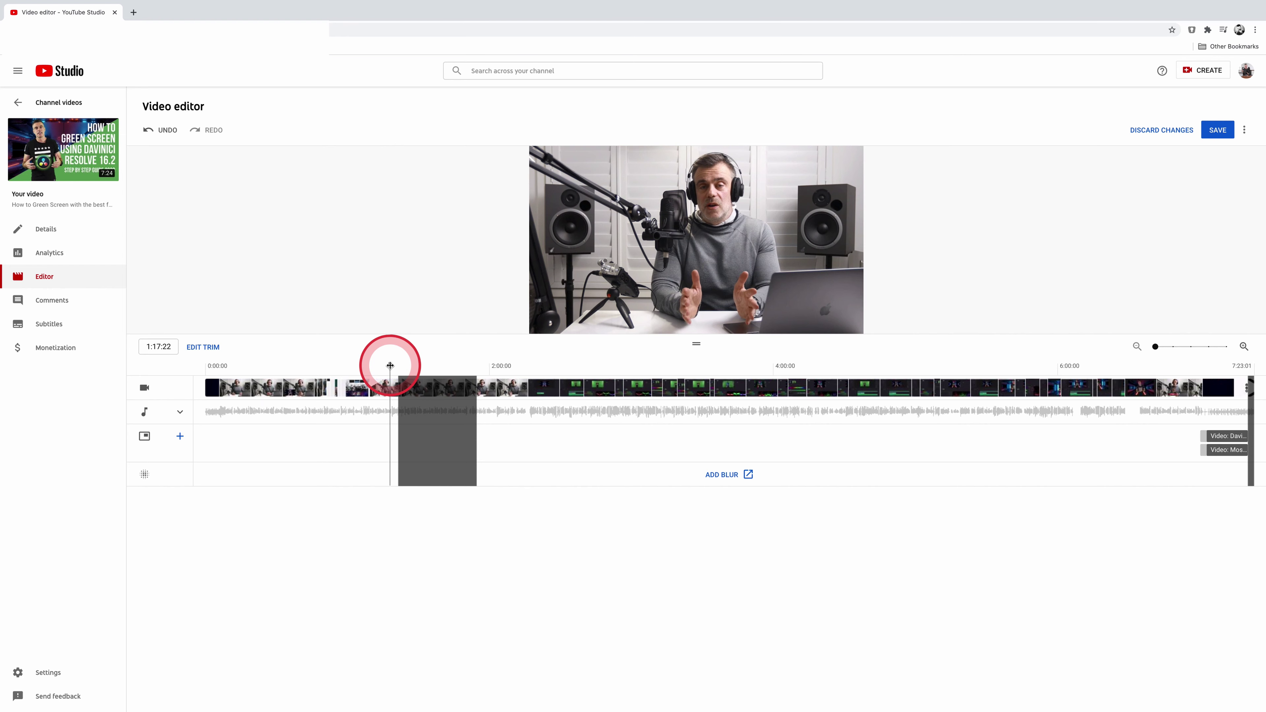
{"action": "left_click", "coordinate": [543, 324]}
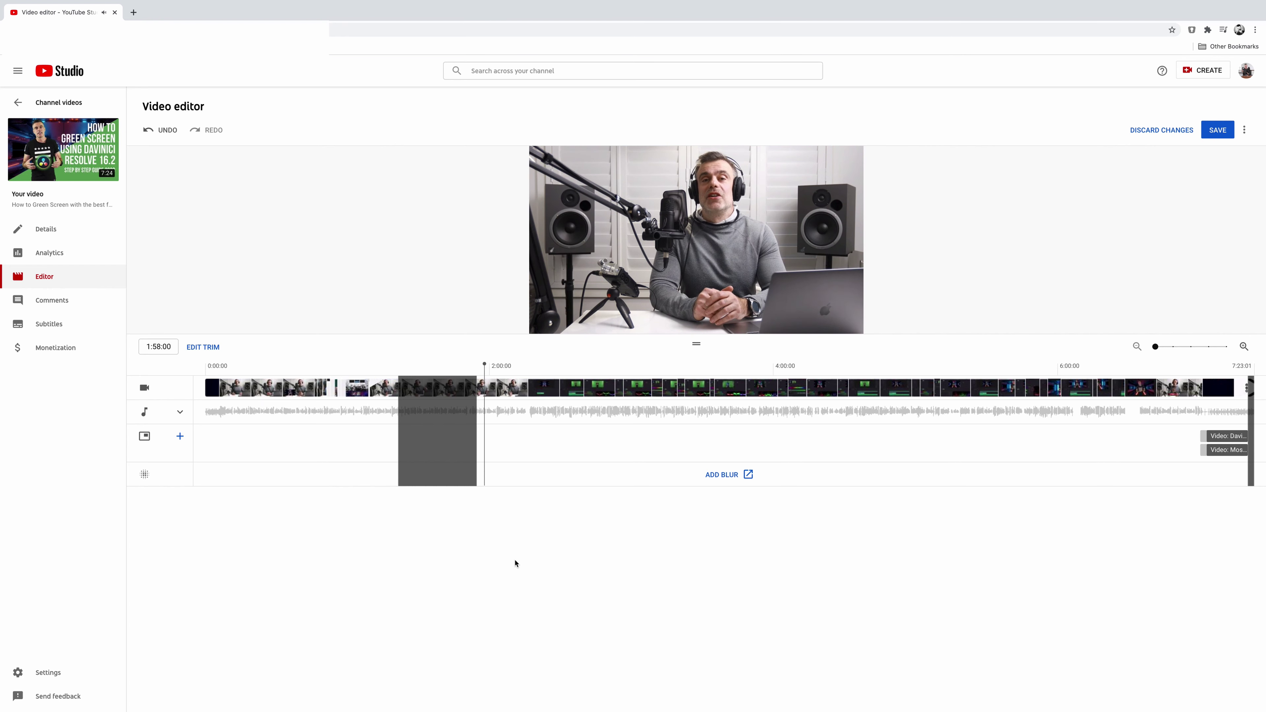
{"action": "left_click", "coordinate": [690, 374]}
{"action": "left_click_drag", "start_coordinate": [691, 374], "coordinate": [724, 364]}
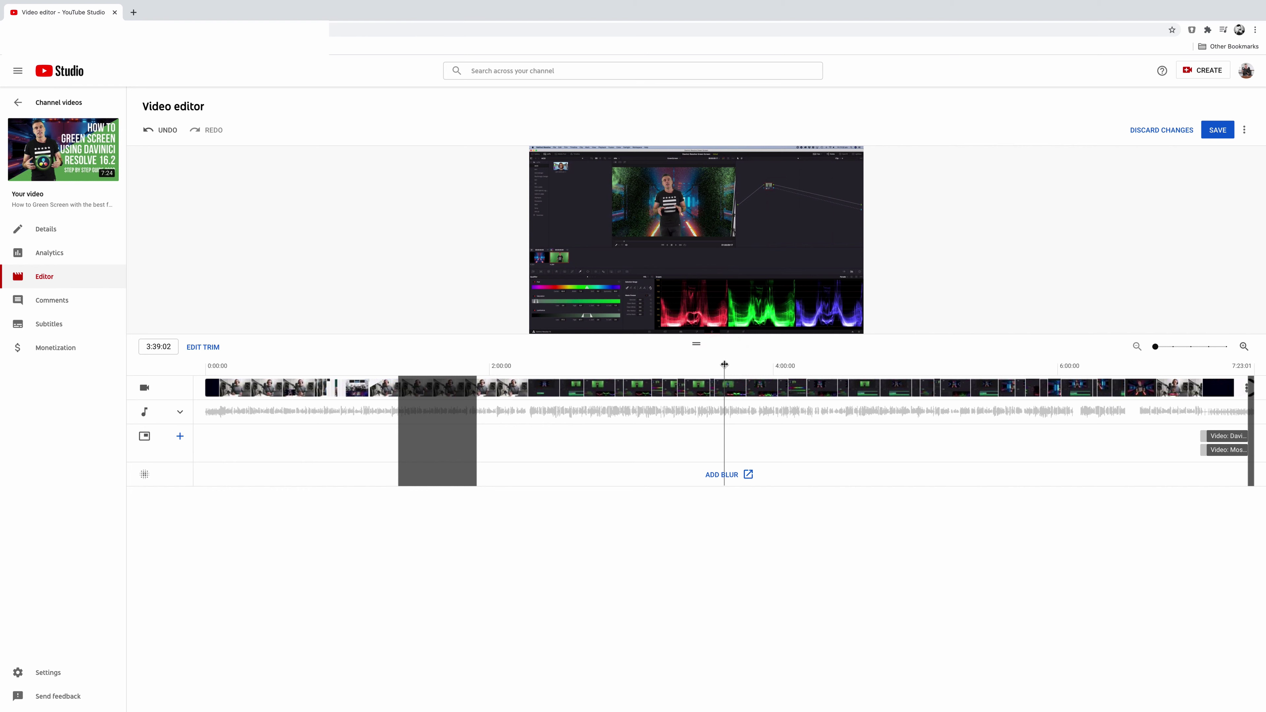
Cut a second section from about 3:39 to 3:56 and preview it.
{"action": "left_click", "coordinate": [203, 347]}
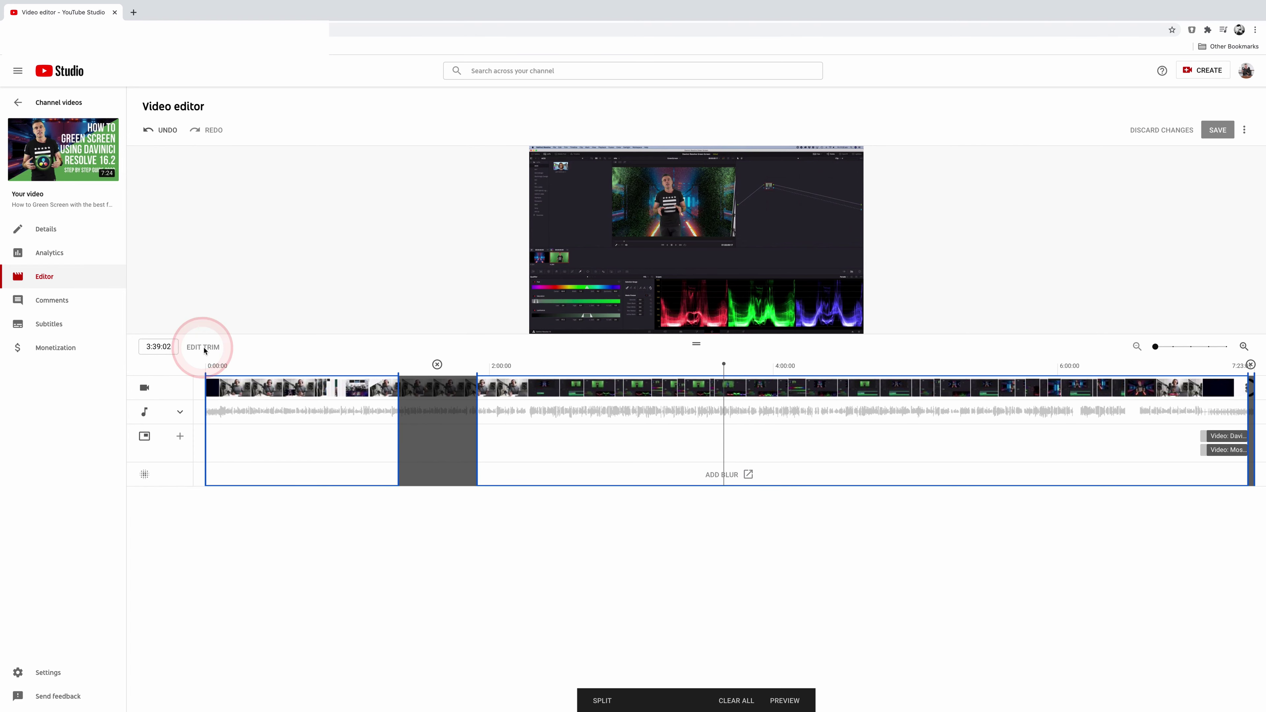
{"action": "left_click", "coordinate": [607, 698]}
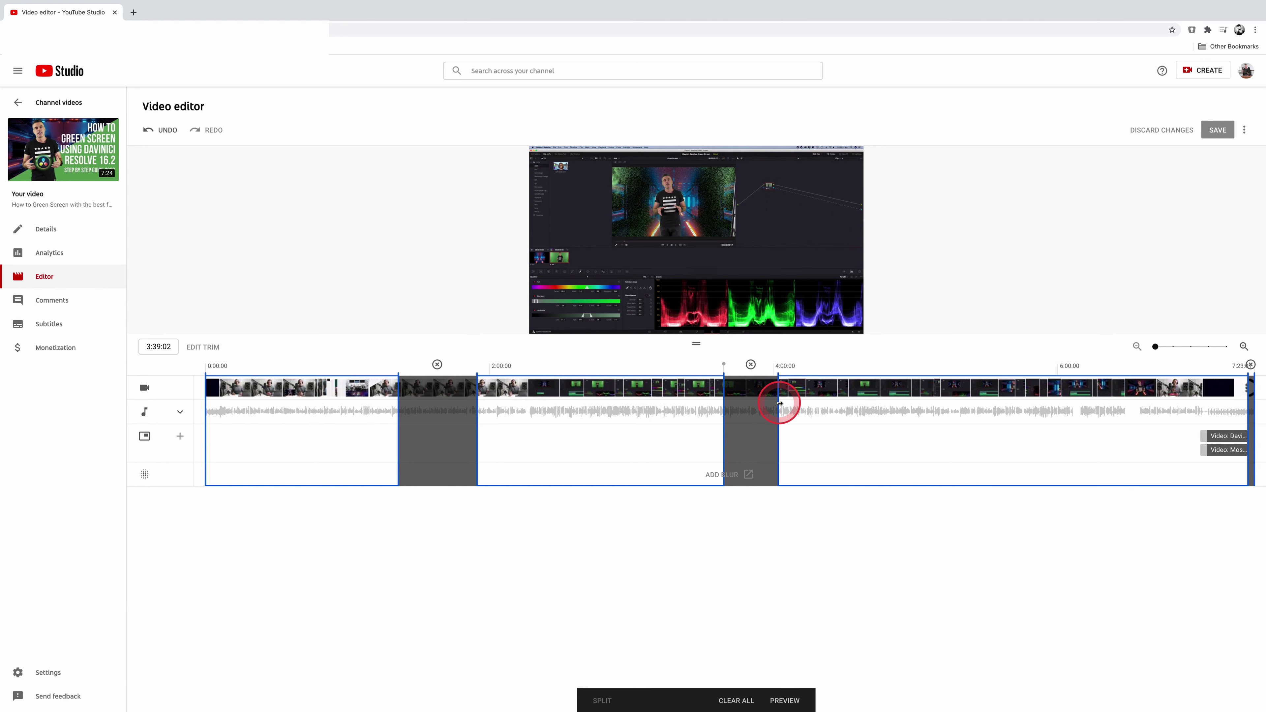
{"action": "left_click", "coordinate": [792, 700]}
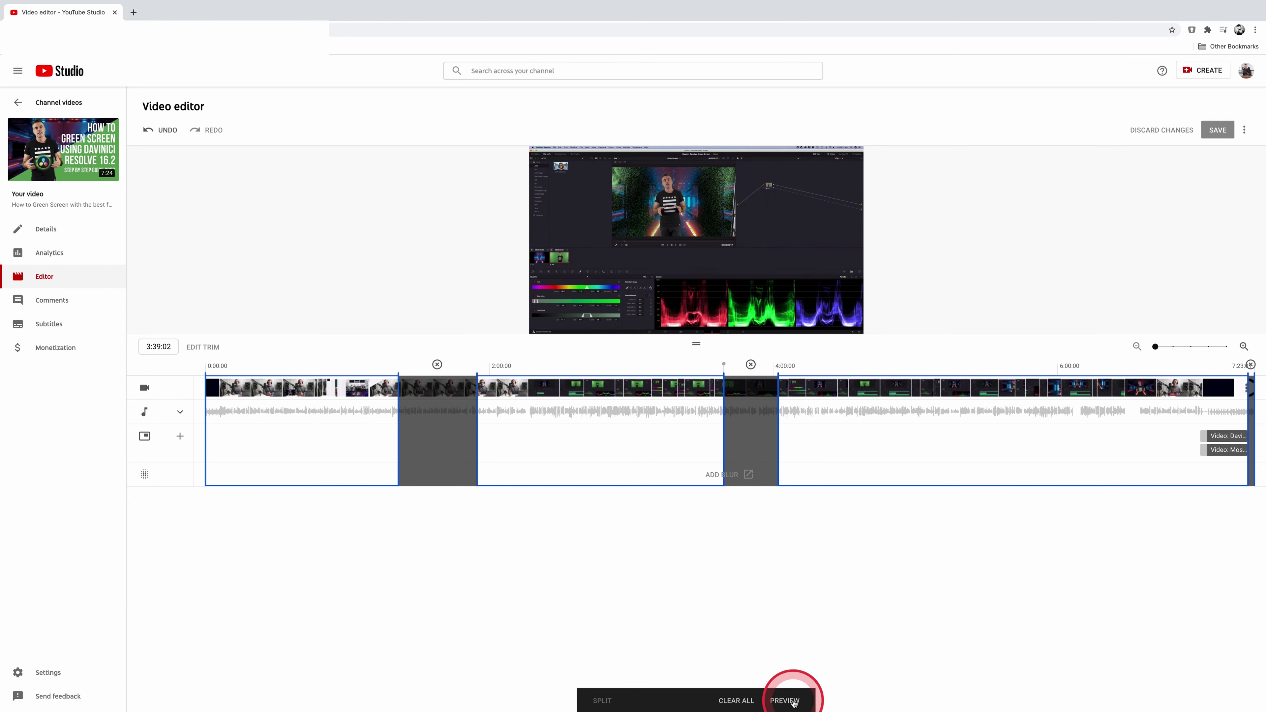
Play the trimmed video from about 3:34, skipping ten seconds ahead across the cut.
{"action": "left_click", "coordinate": [648, 399]}
{"action": "left_click", "coordinate": [713, 368]}
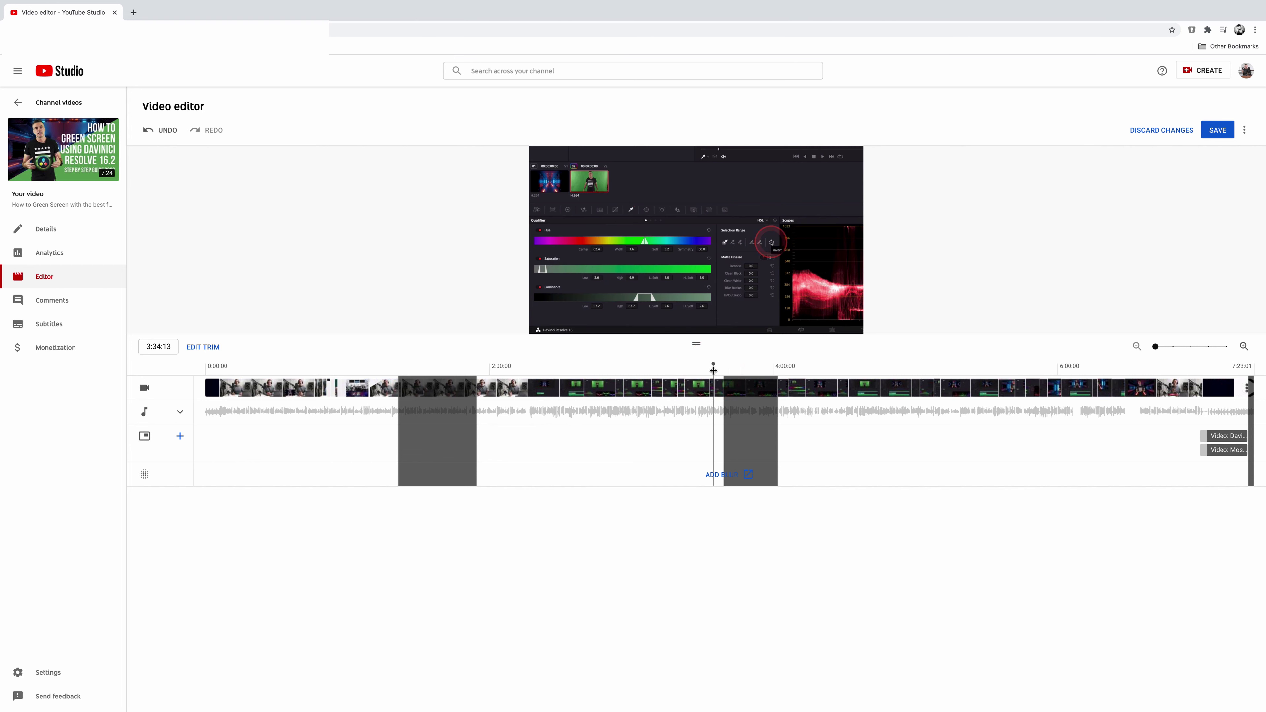
{"action": "left_click", "coordinate": [543, 324]}
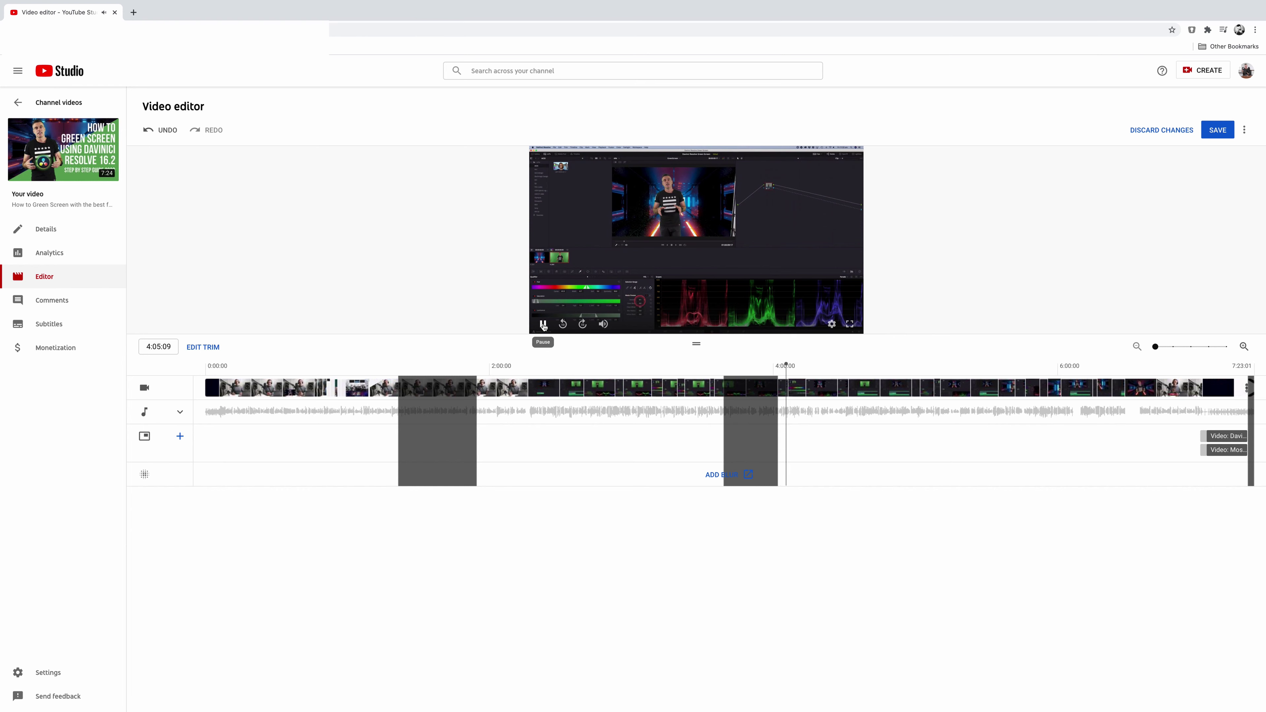
{"action": "key", "text": "l"}
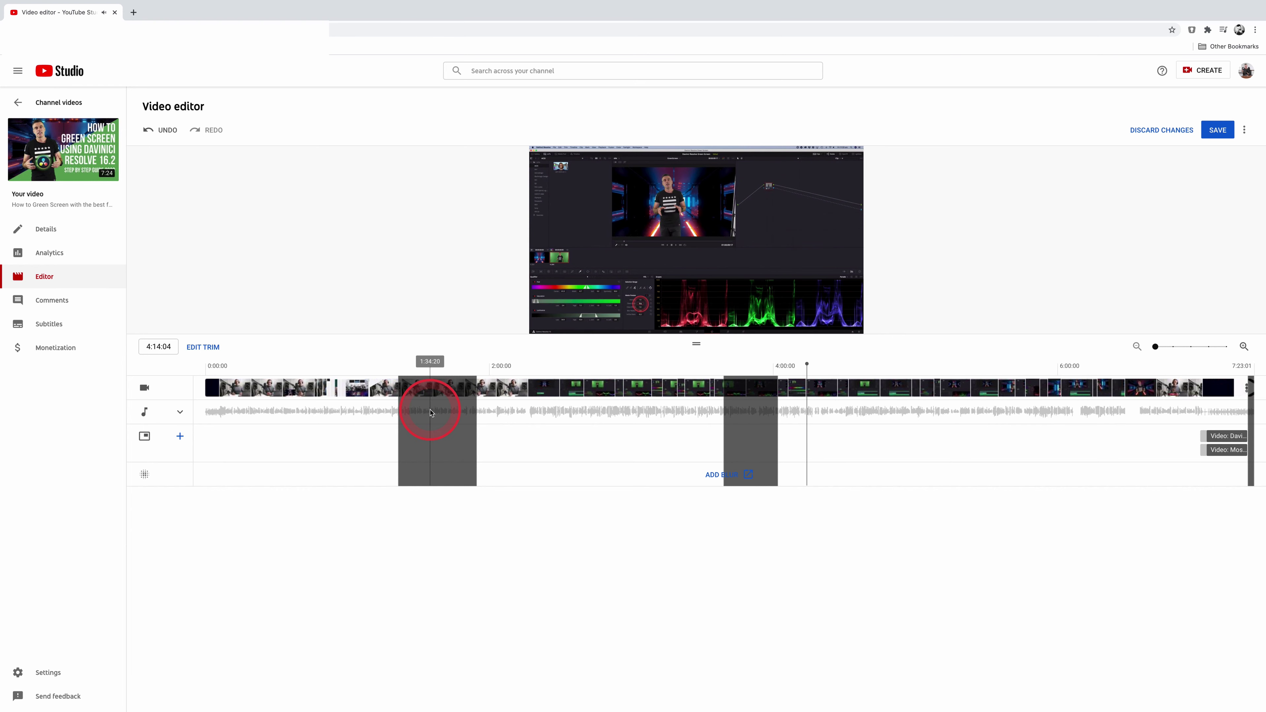
Save the end trim and both cut sections to the published video.
{"action": "left_click", "coordinate": [1216, 133]}
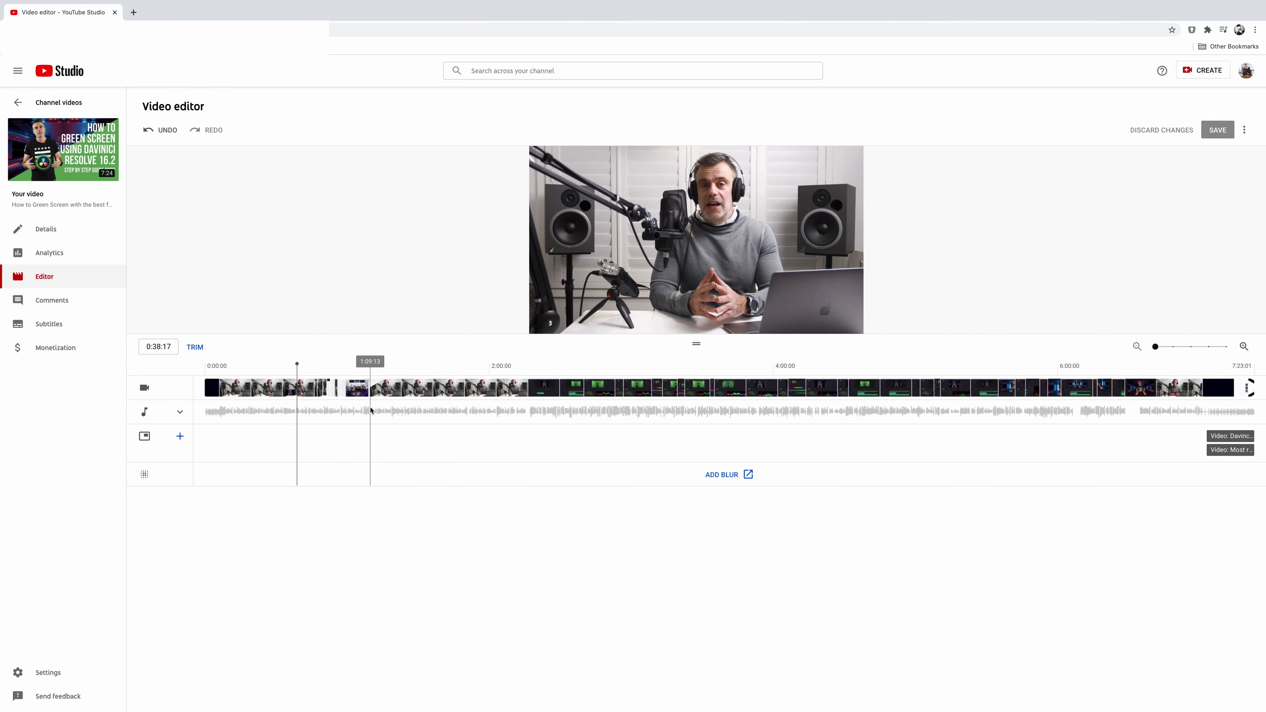
Place the playhead near 1:08 and expand the timeline's audio track to show + Audio.
{"action": "left_click", "coordinate": [369, 410]}
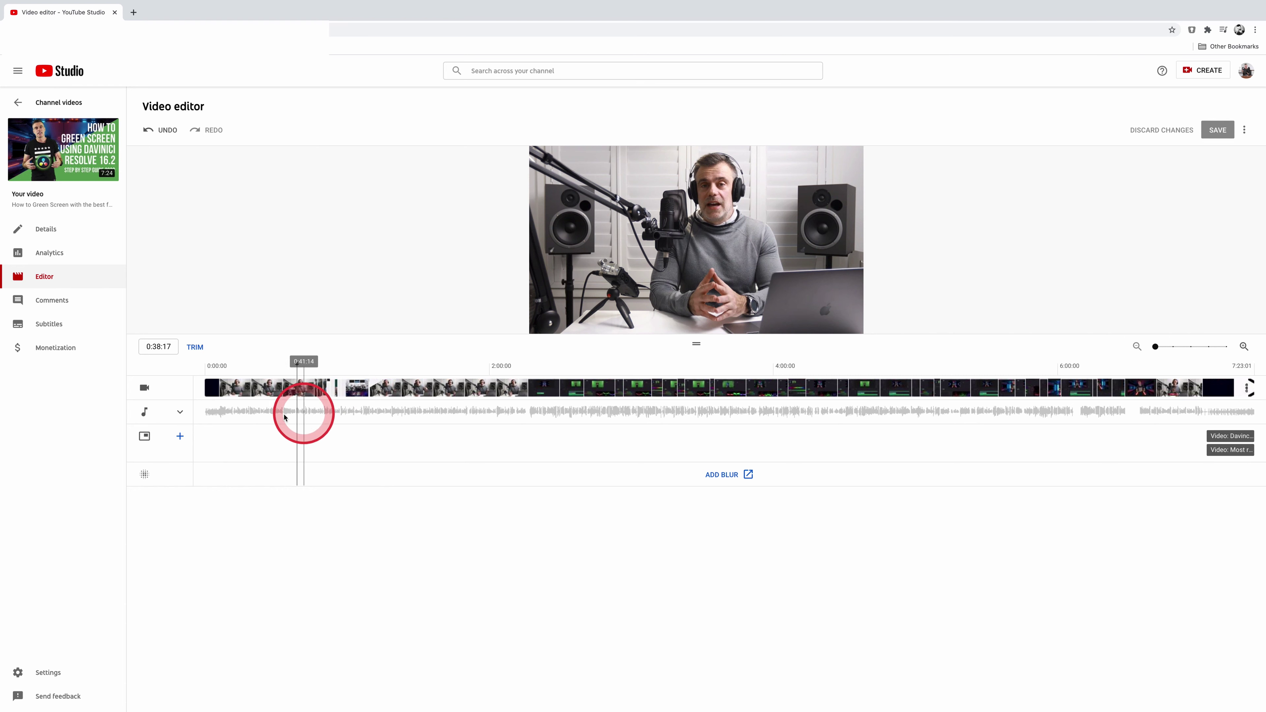
{"action": "left_click", "coordinate": [147, 413]}
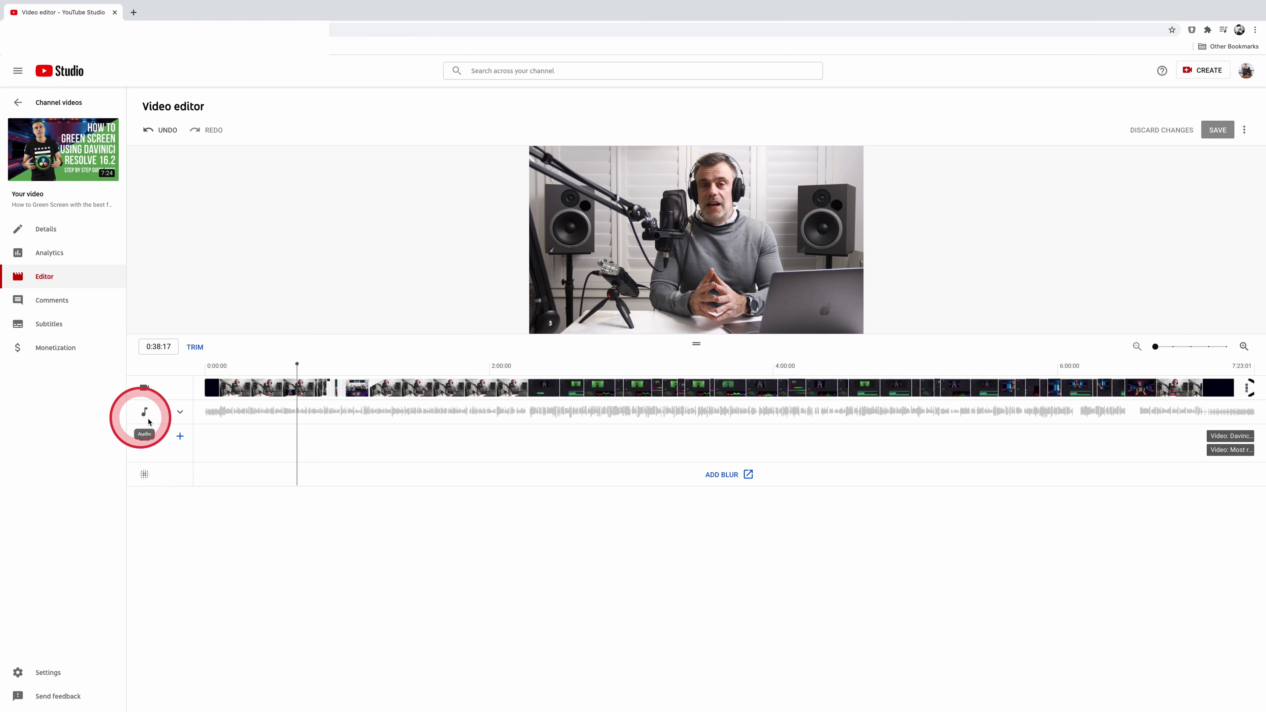
{"action": "left_click", "coordinate": [180, 412]}
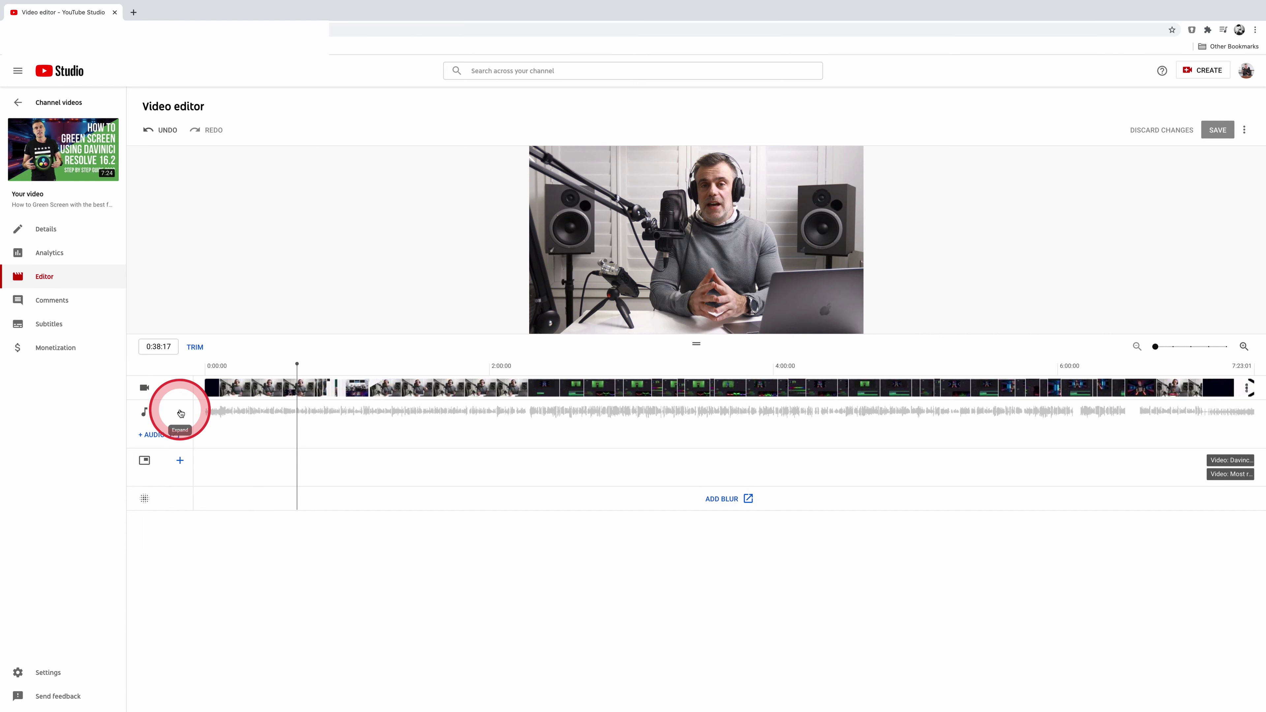
{"action": "left_click", "coordinate": [221, 416]}
{"action": "left_click", "coordinate": [568, 426]}
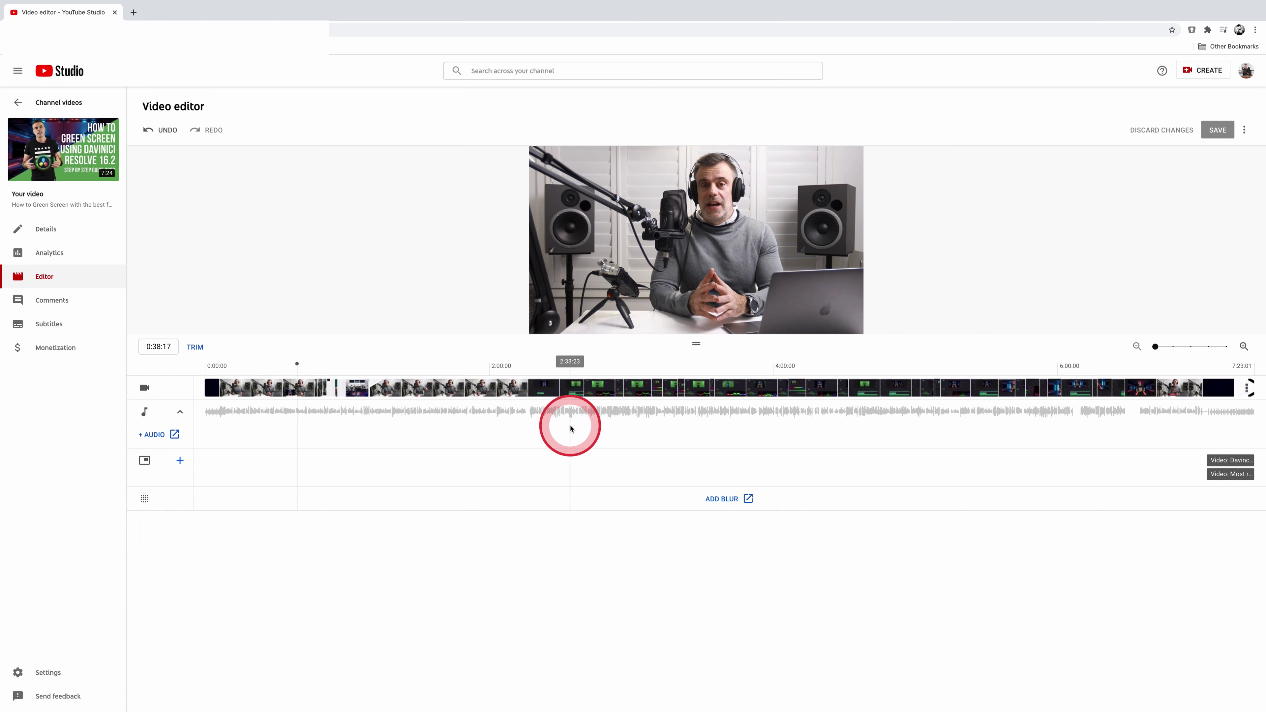
{"action": "left_click", "coordinate": [274, 430]}
{"action": "left_click", "coordinate": [248, 419]}
{"action": "left_click", "coordinate": [763, 205]}
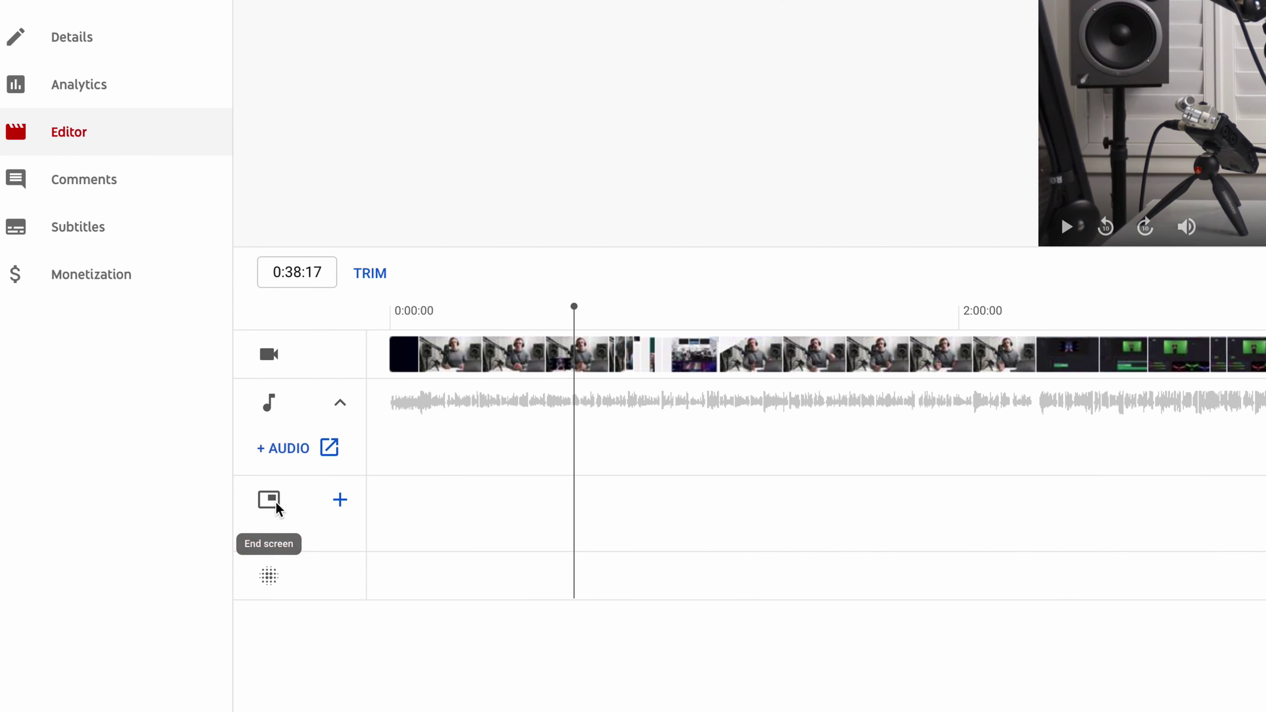
Open the list of end screen elements in the editor timeline.
{"action": "left_click", "coordinate": [339, 501]}
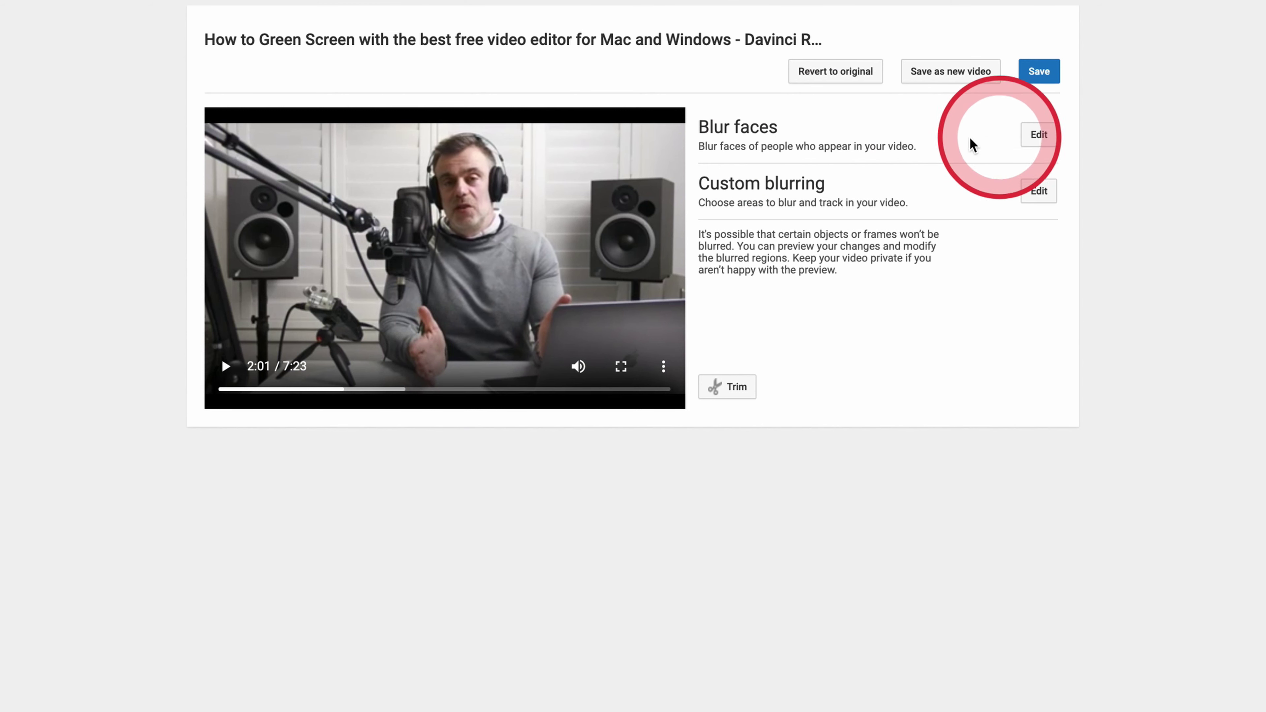
{"action": "left_click", "coordinate": [1038, 138]}
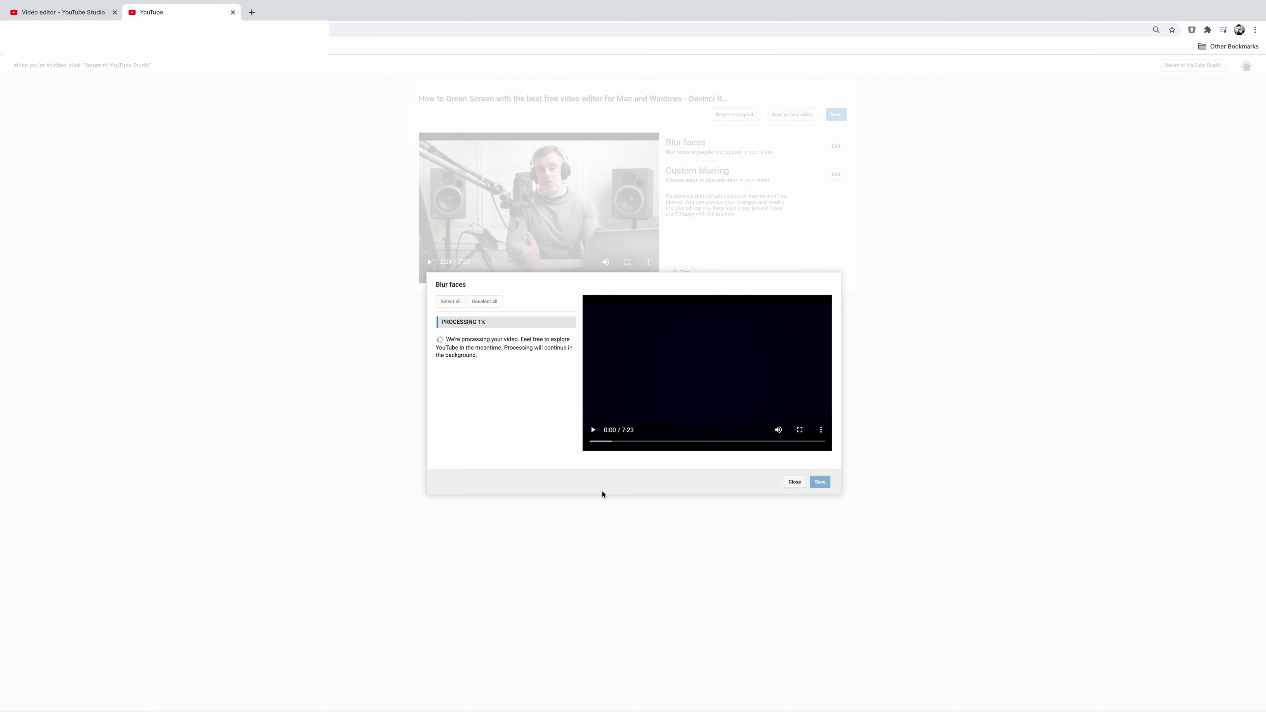
{"action": "left_click", "coordinate": [602, 493]}
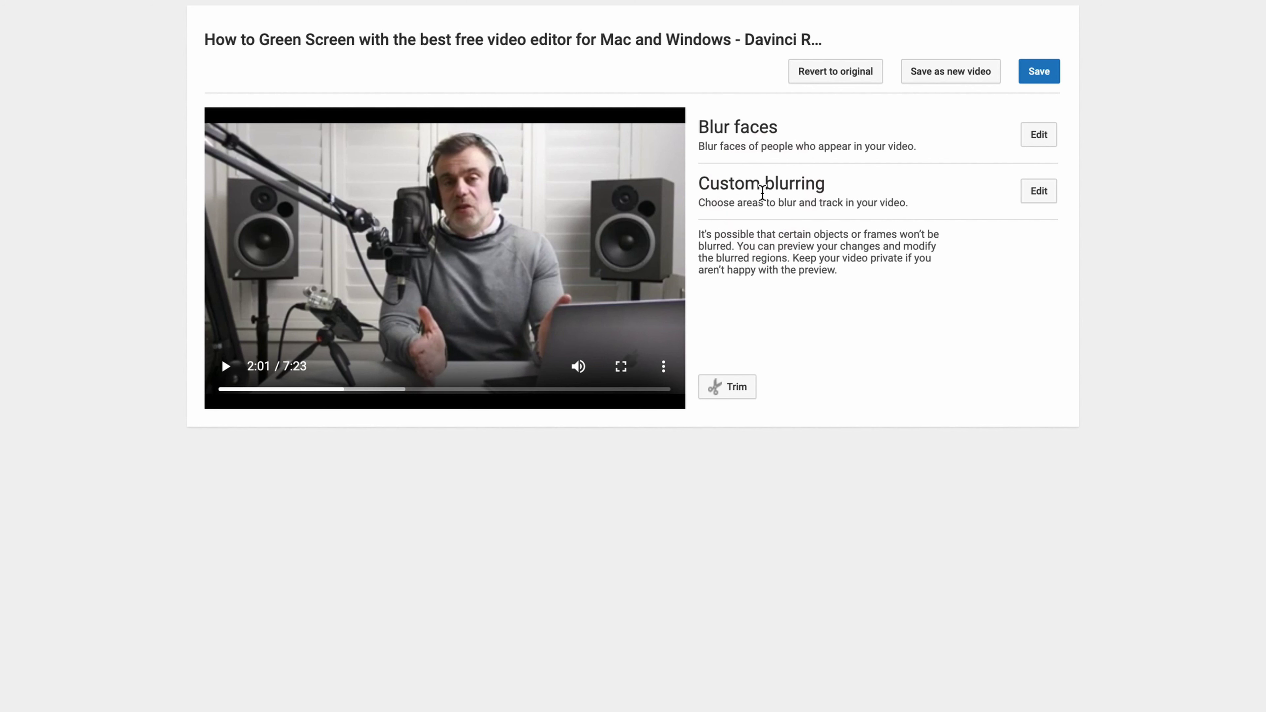
{"action": "left_click", "coordinate": [818, 236]}
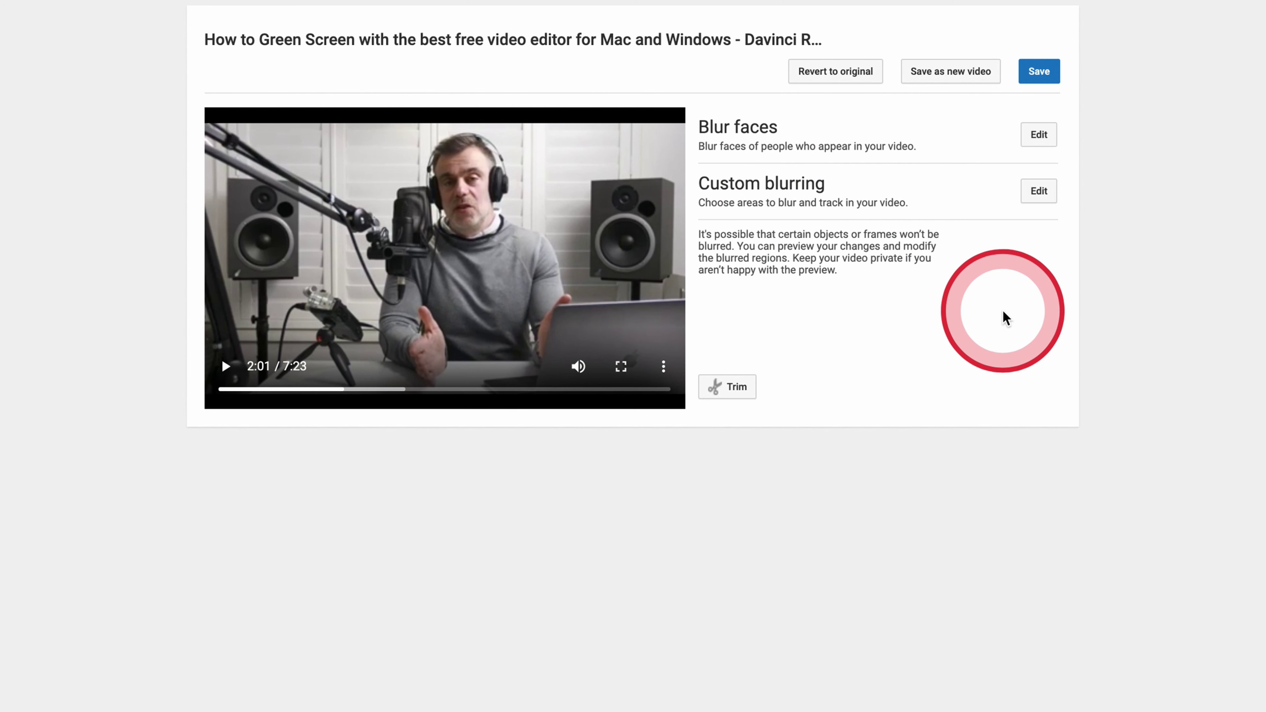
{"action": "mouse_move", "coordinate": [1206, 199]}
{"action": "left_mouse_down"}
{"action": "mouse_move", "coordinate": [1231, 205]}
{"action": "mouse_move", "coordinate": [1124, 209]}
{"action": "left_mouse_up"}
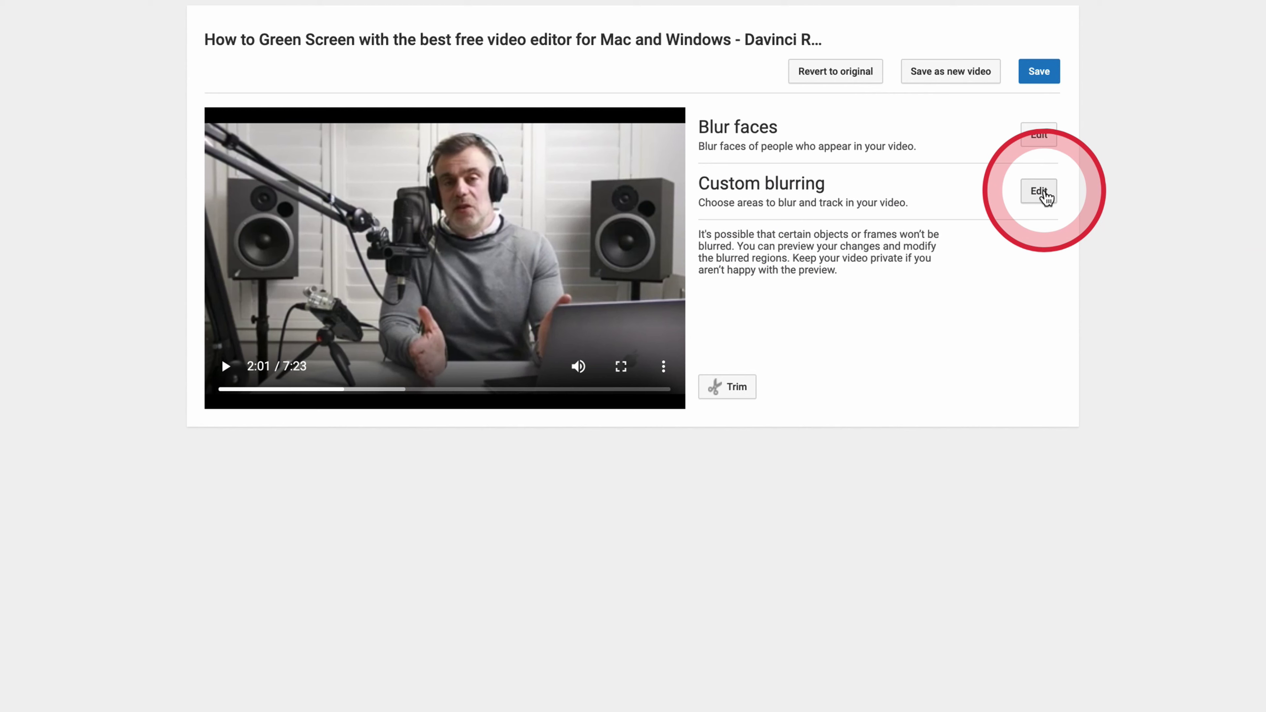
Open Custom blurring, pause at 1:39, and draw a blur box over the left speaker.
{"action": "left_click", "coordinate": [1043, 194]}
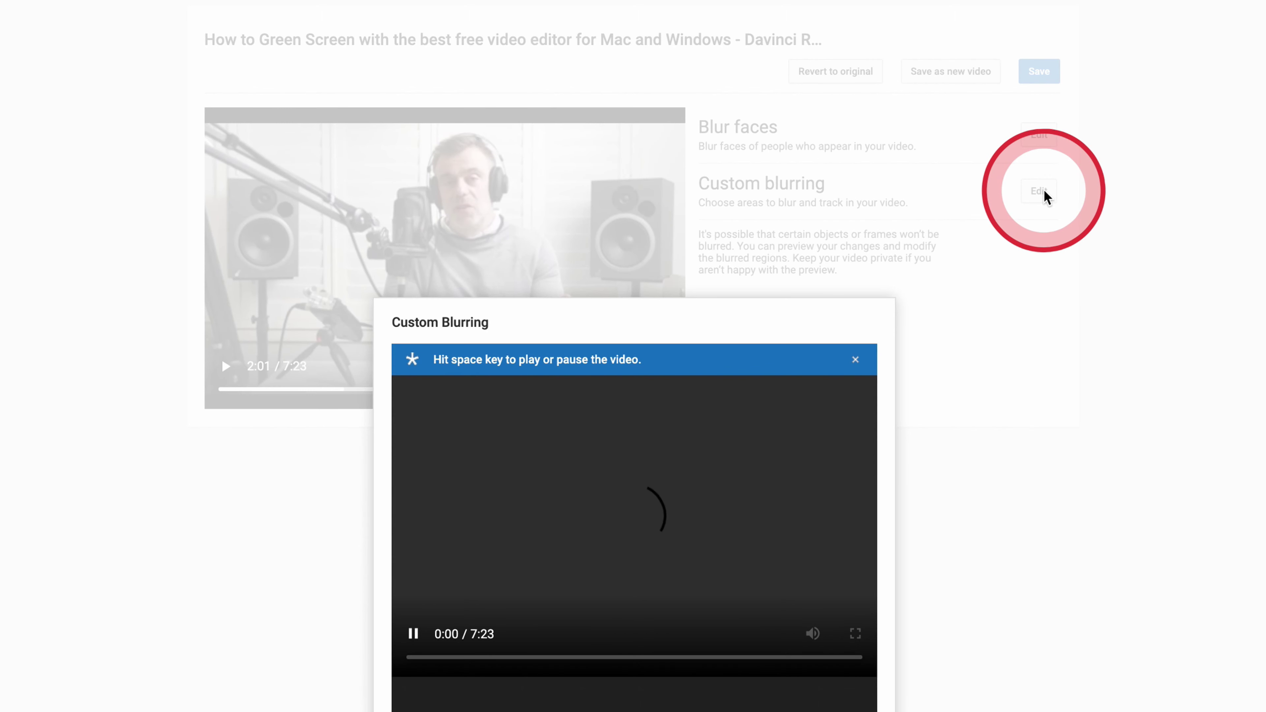
{"action": "left_click", "coordinate": [418, 369]}
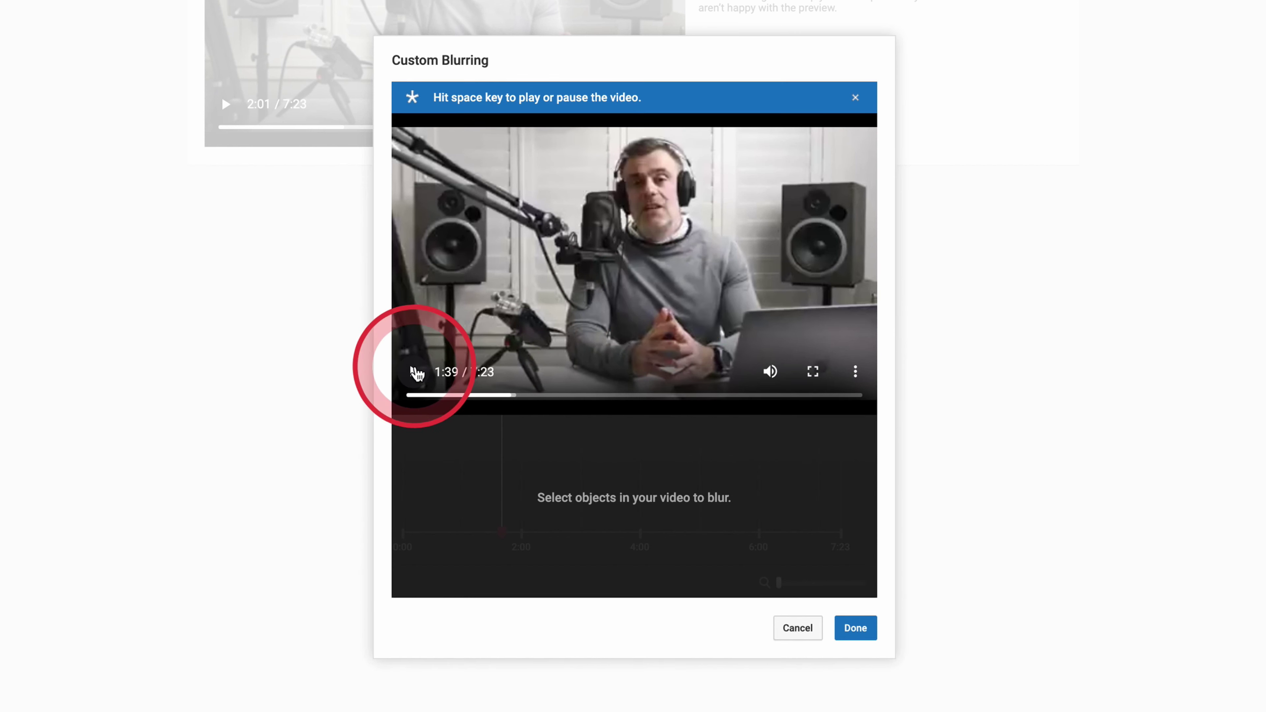
{"action": "left_click", "coordinate": [424, 198]}
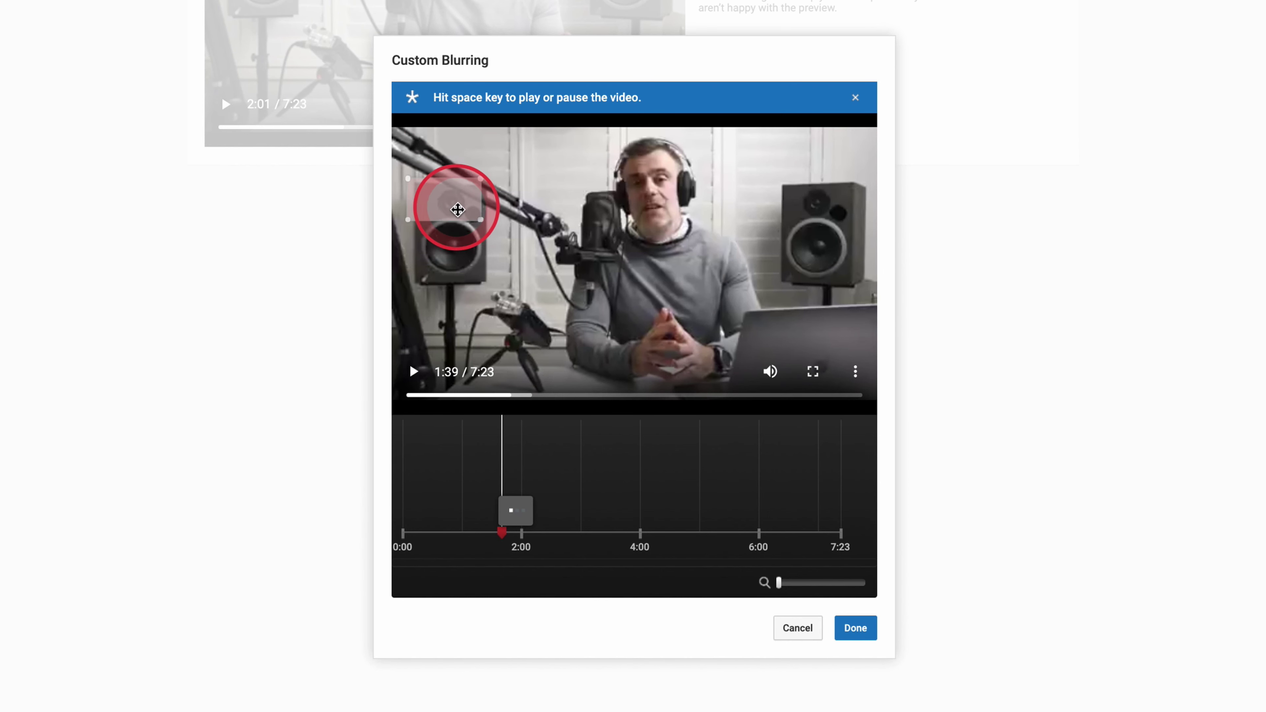
{"action": "left_click_drag", "start_coordinate": [458, 210], "coordinate": [486, 284]}
{"action": "left_click", "coordinate": [486, 224]}
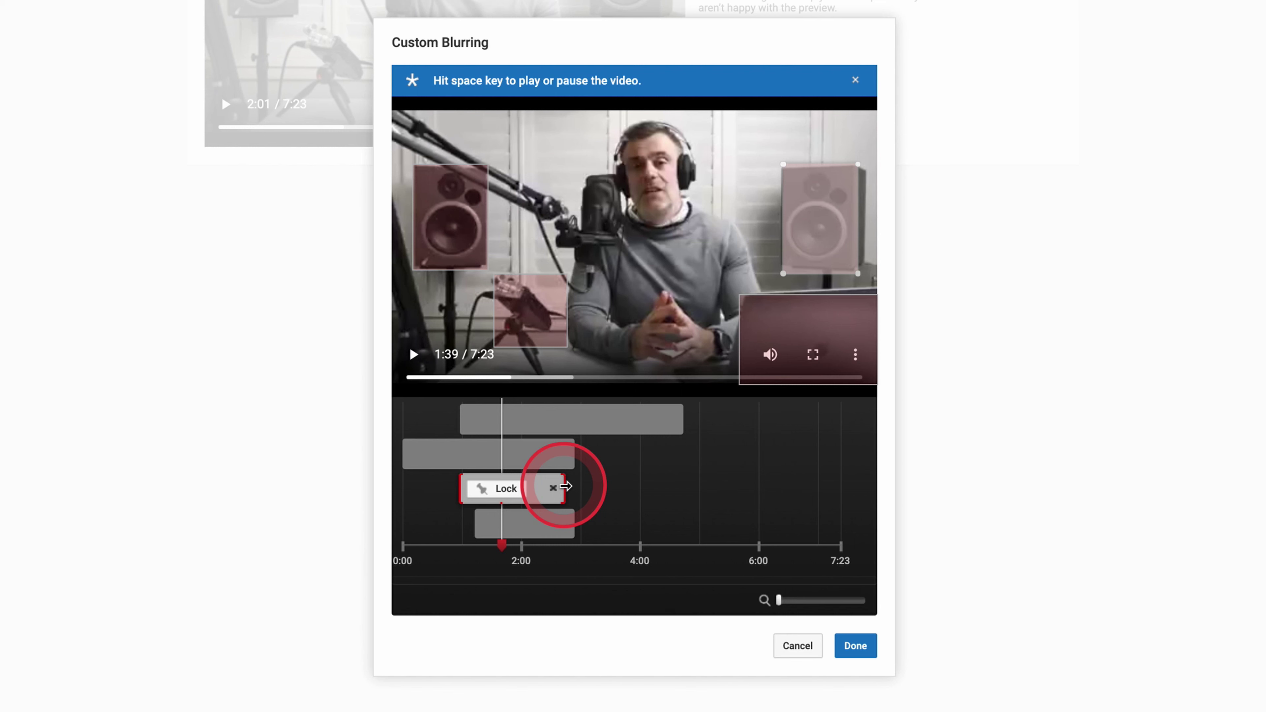